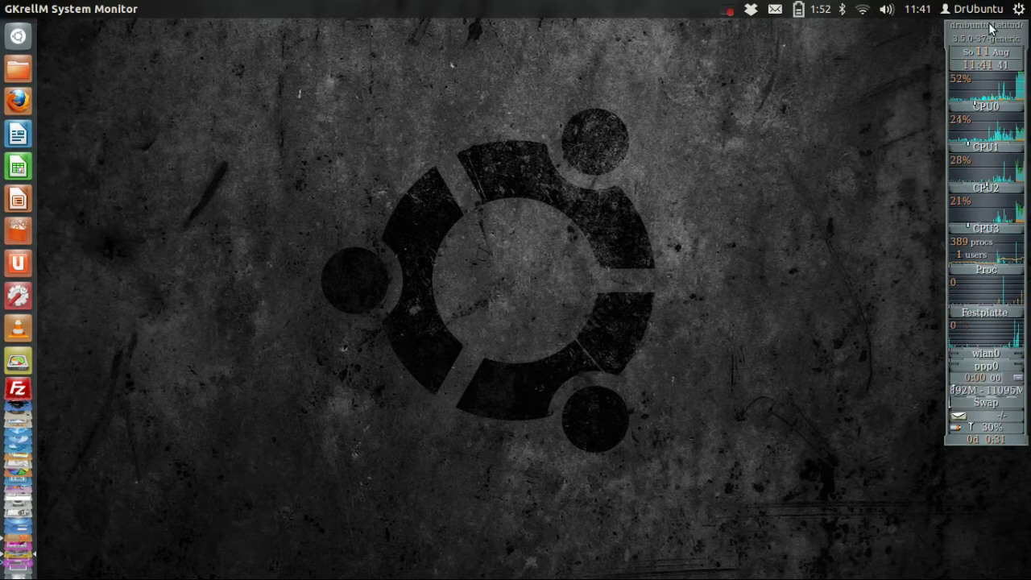
# Step: Search the installed applications for "gkr" to look up GKrellM System Monitor, and park its window near the desktop's right edge
pyautogui.moveTo(985, 28); pyautogui.dragTo(494, 41)
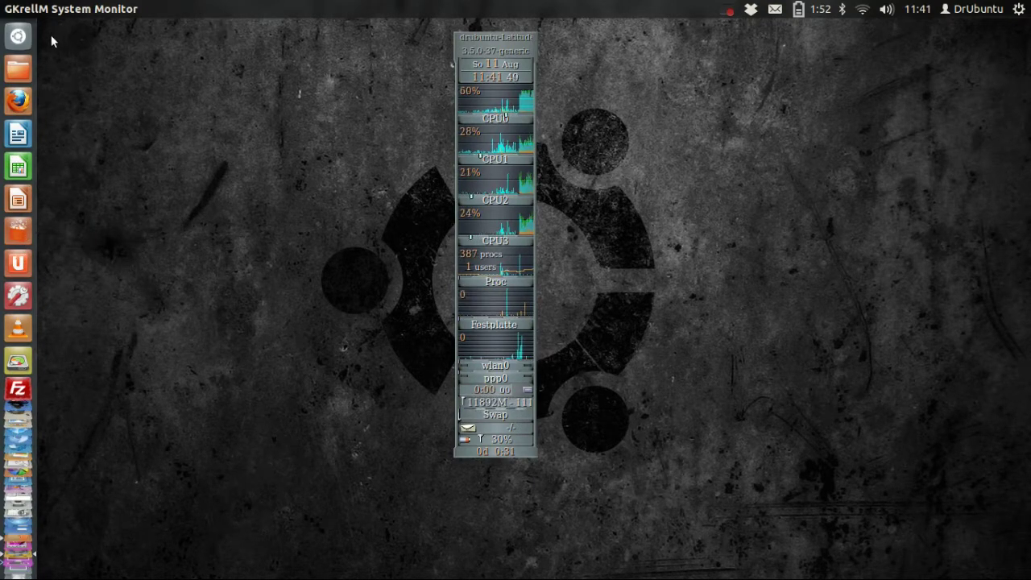
pyautogui.click(12, 34)
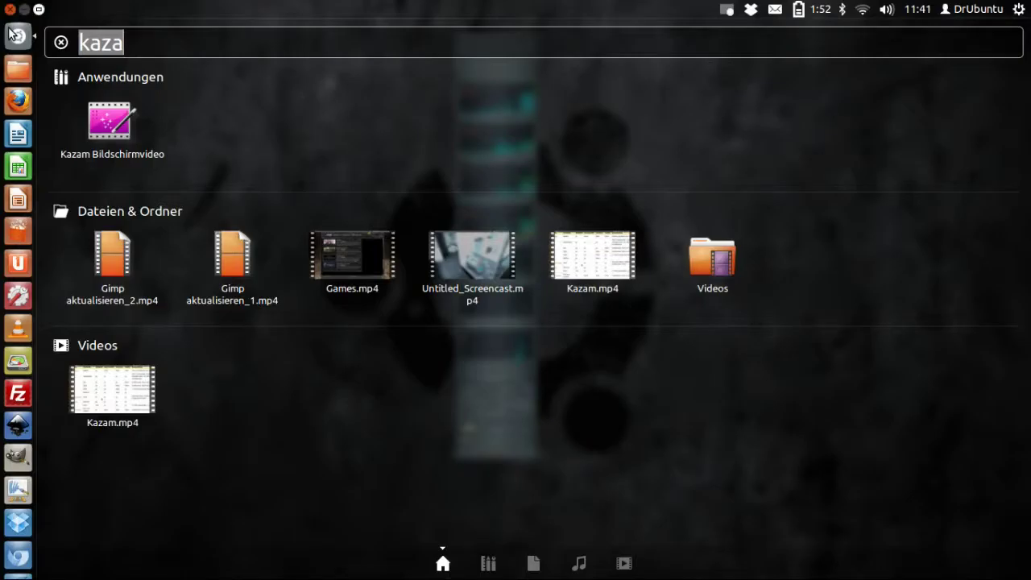
pyautogui.write('gktr')
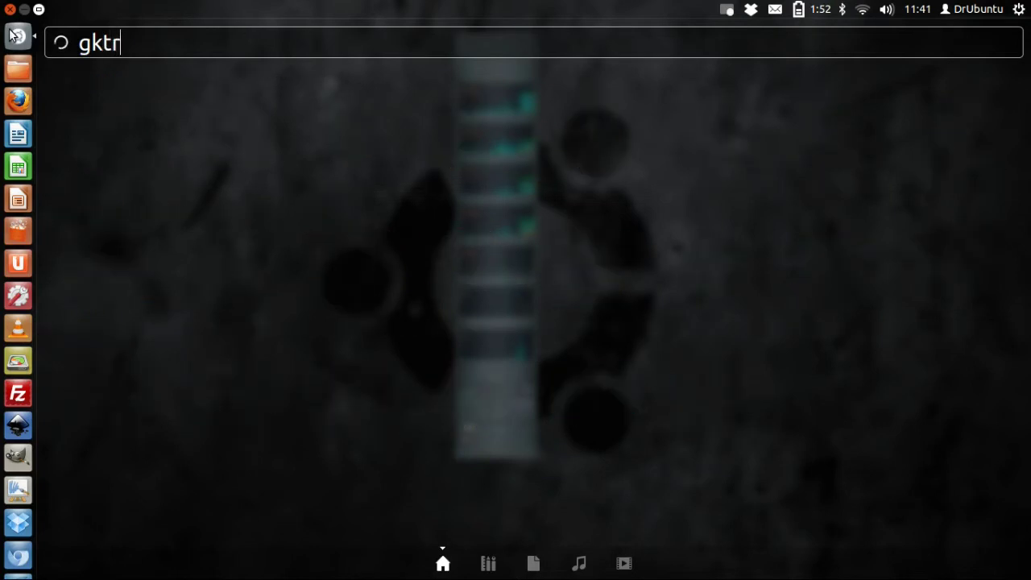
pyautogui.write('t')
pyautogui.press('BackSpace')
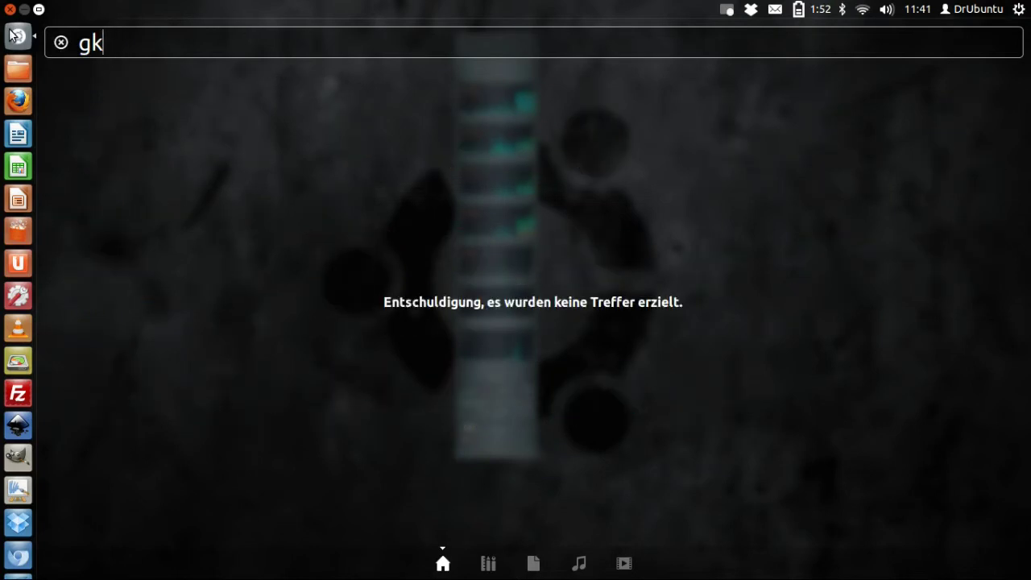
pyautogui.write('r')
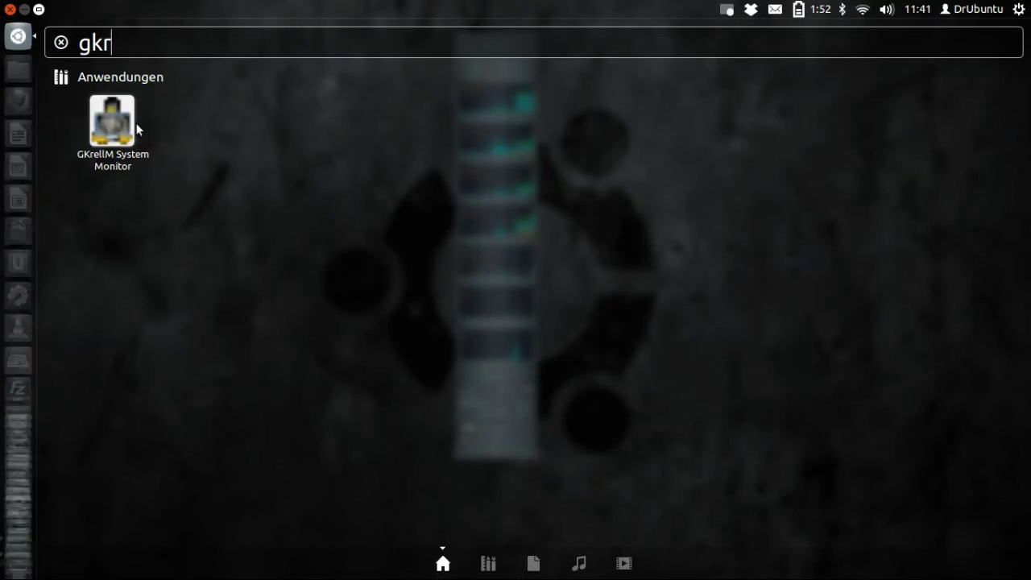
pyautogui.press('Escape')
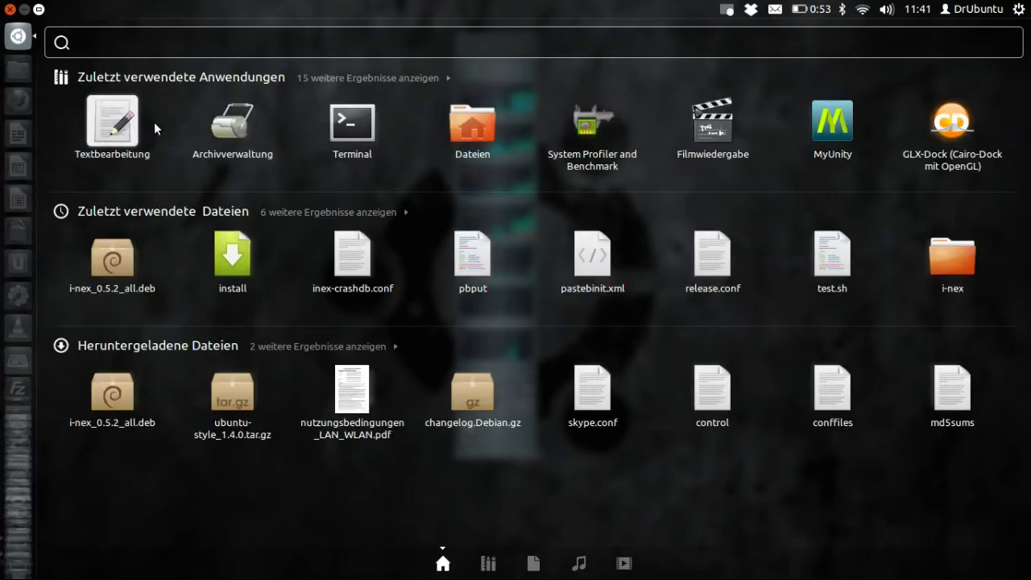
pyautogui.press('Escape')
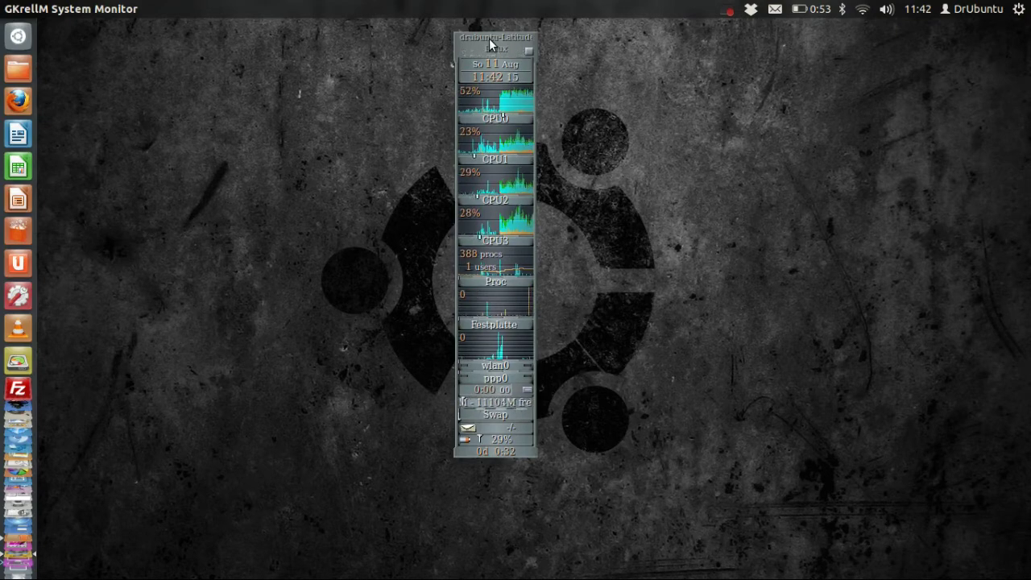
pyautogui.moveTo(488, 38); pyautogui.dragTo(973, 29)
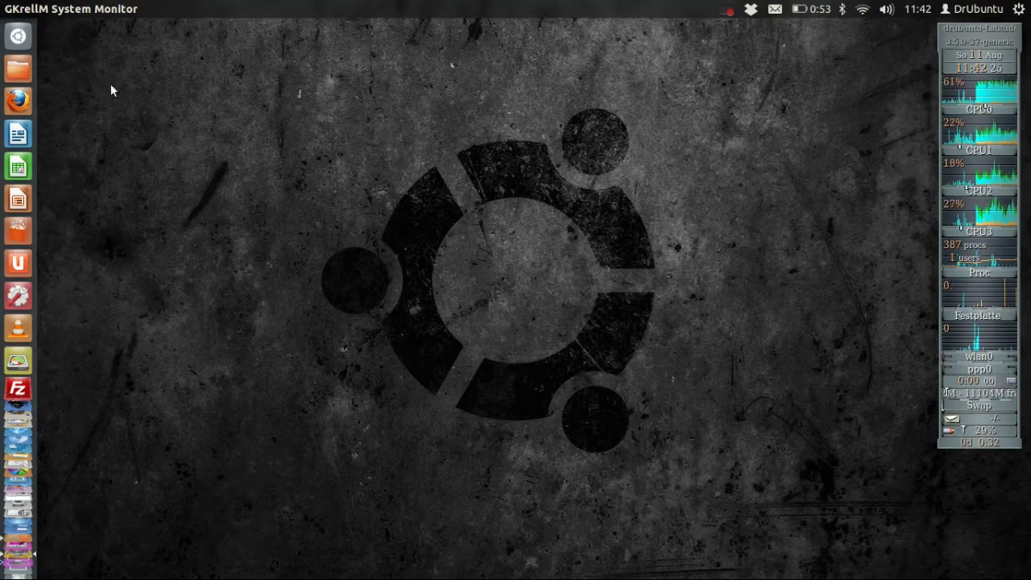
# Step: Search the installed applications for "syste" and open Systemüberwachung
pyautogui.click(24, 40)
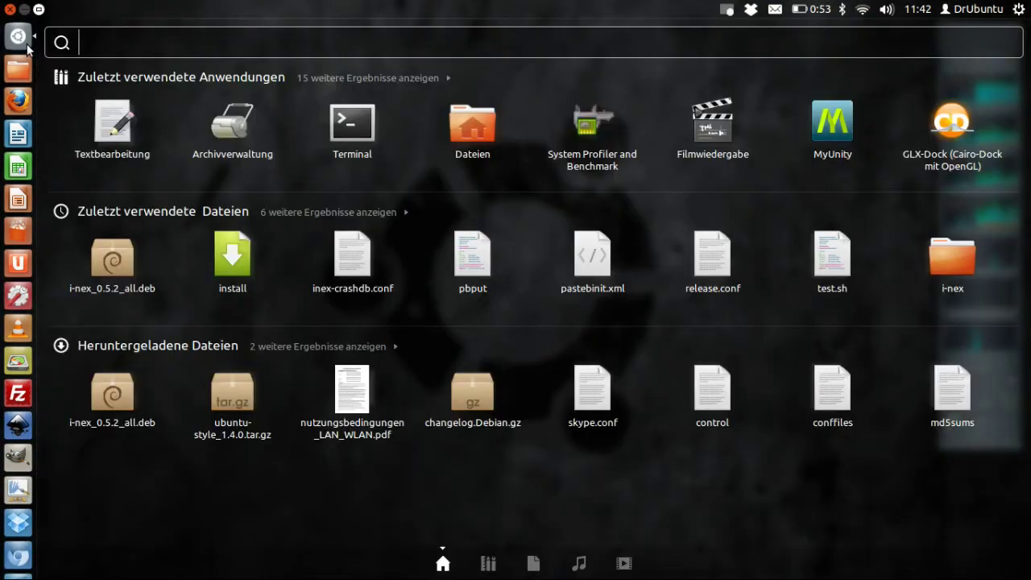
pyautogui.write('systr')
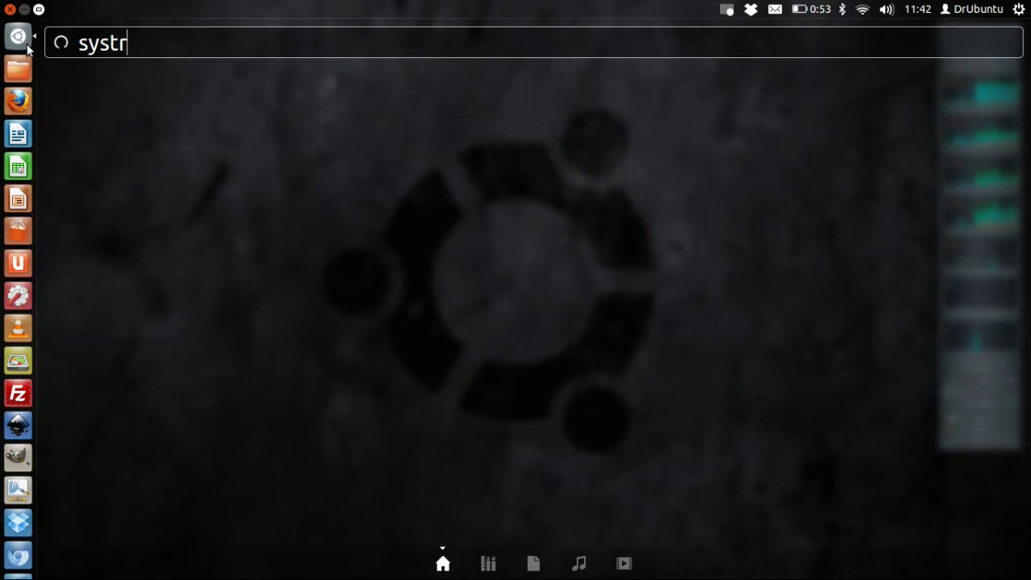
pyautogui.press('BackSpace')
pyautogui.press('BackSpace')
pyautogui.write('te')
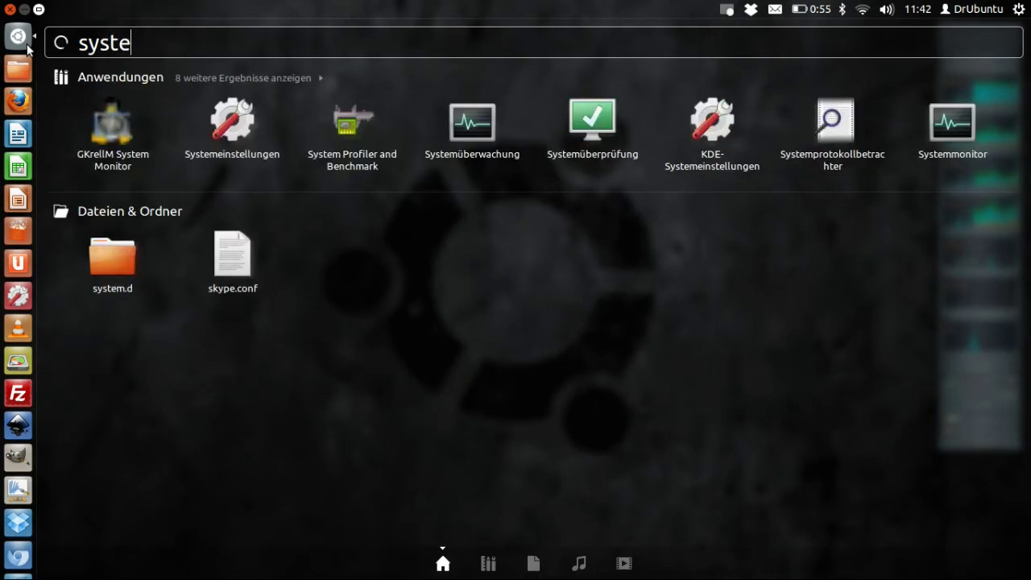
pyautogui.click(451, 121)
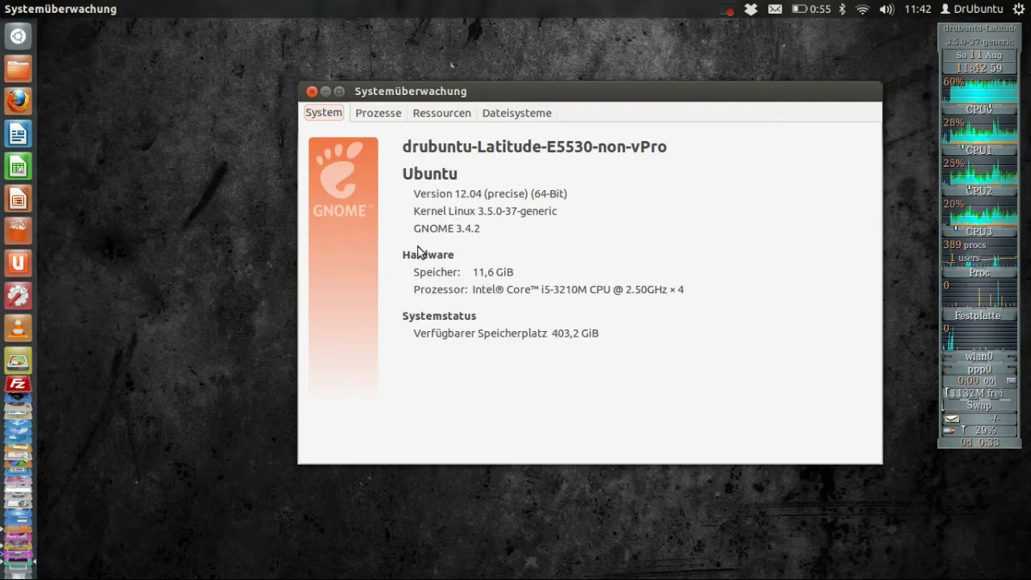
# Step: Review the system overview, processes, file systems and resource graphs in Systemüberwachung, and close it
pyautogui.click(381, 116)
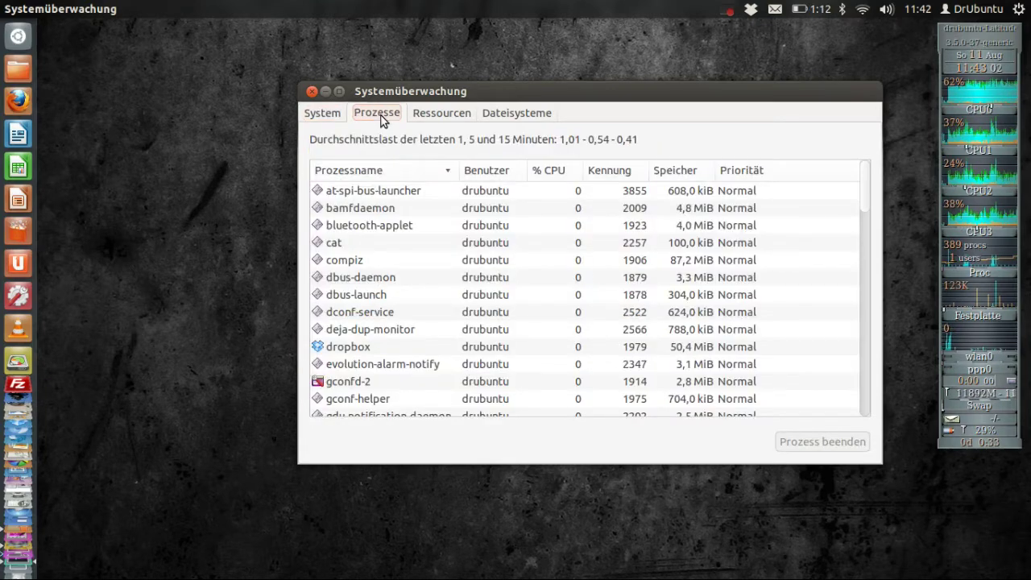
pyautogui.click(431, 119)
pyautogui.click(323, 121)
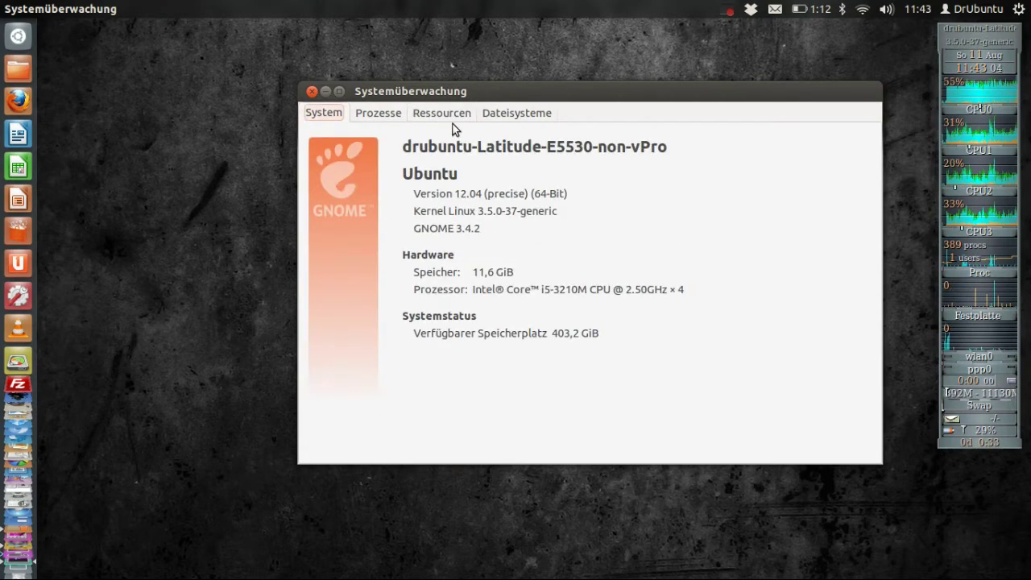
pyautogui.click(499, 117)
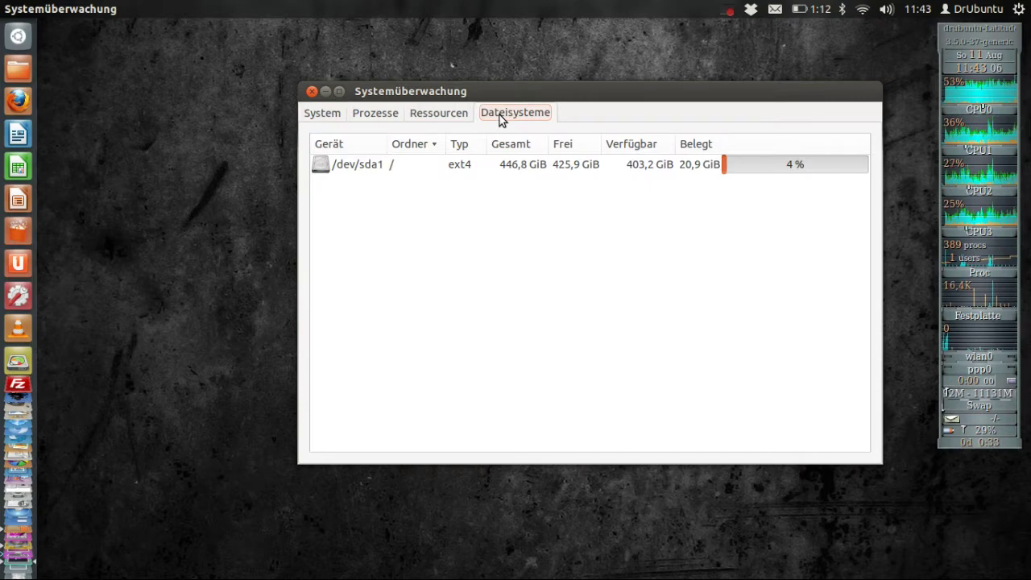
pyautogui.click(445, 116)
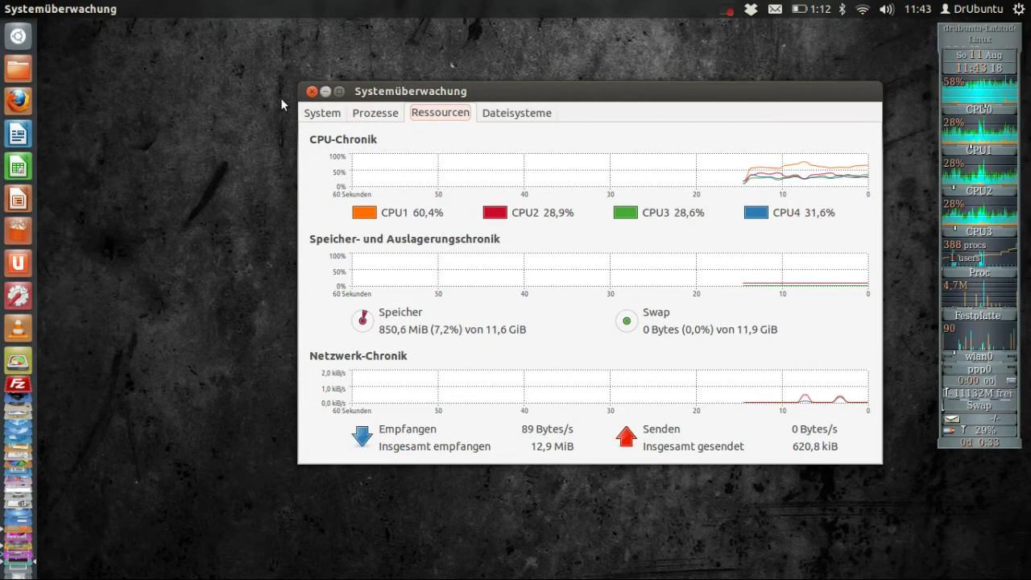
pyautogui.click(312, 92)
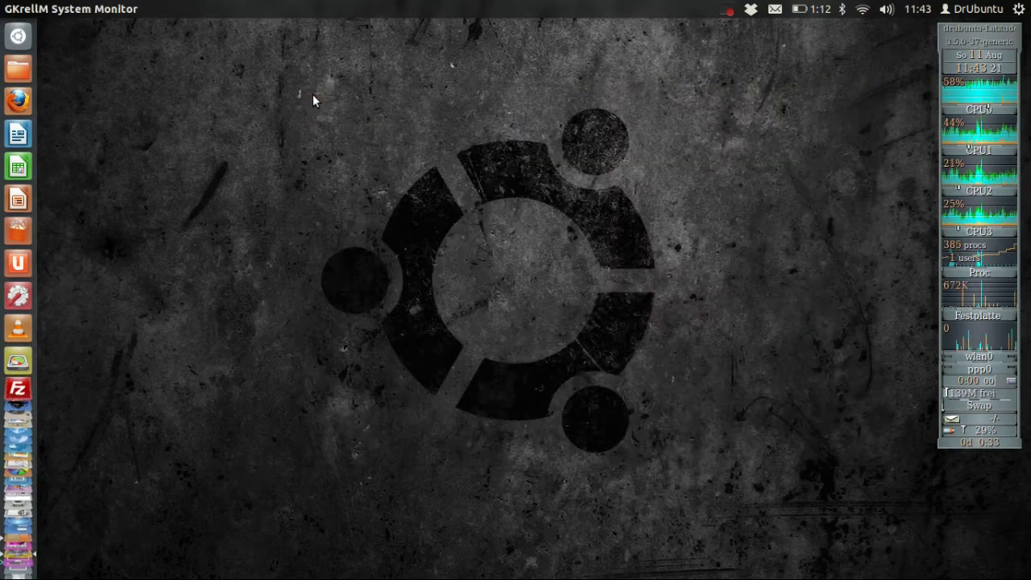
# Step: Search the installed applications for "sysinfo", open Sysinfo and move its window towards the middle of the desktop
pyautogui.click(18, 36)
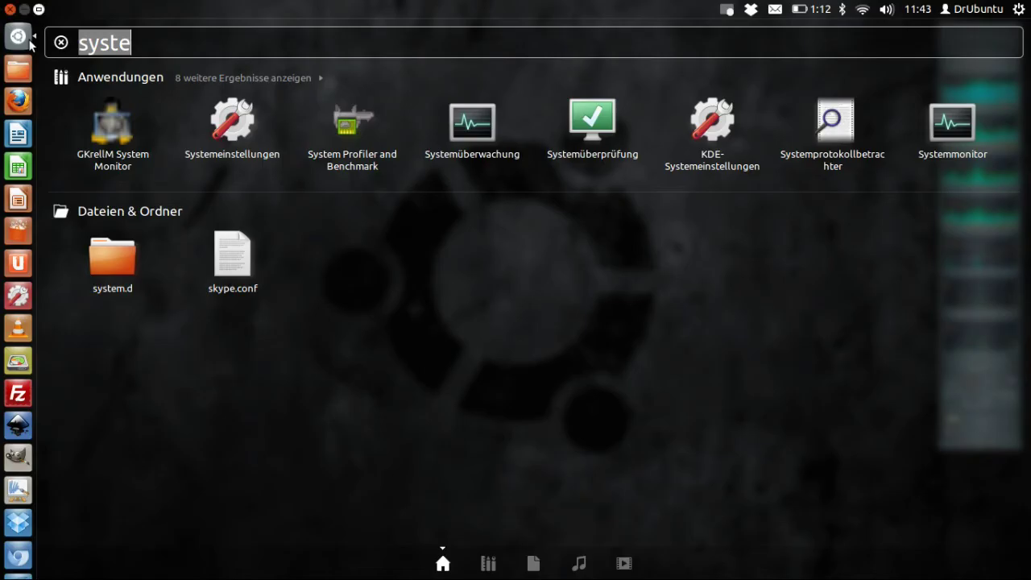
pyautogui.write('sys')
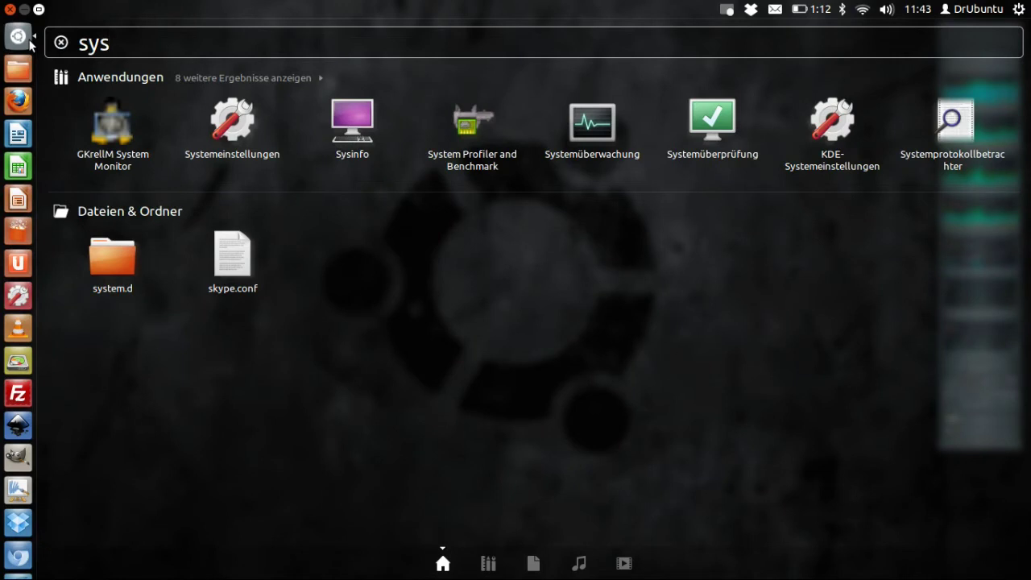
pyautogui.write('info')
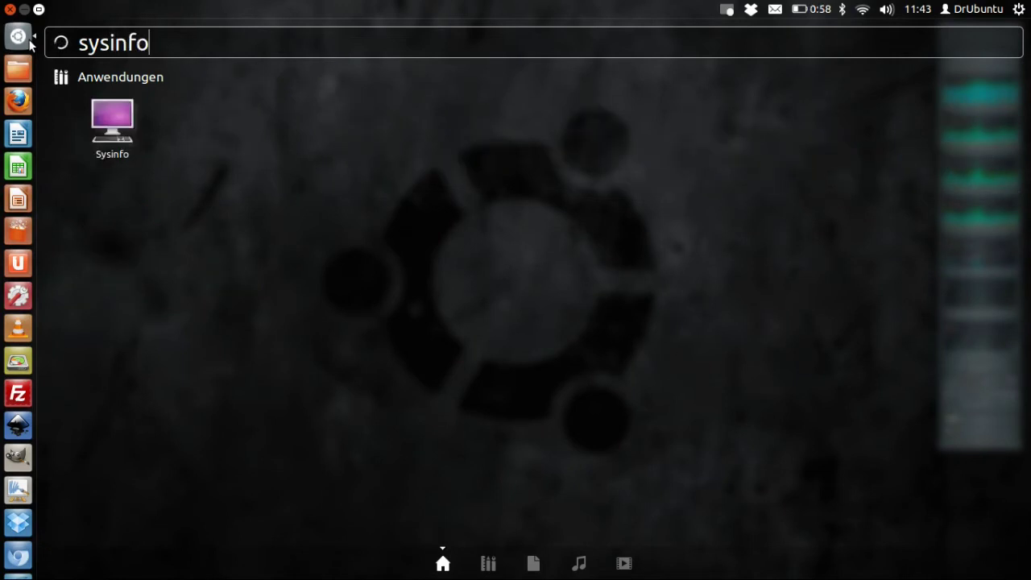
pyautogui.click(116, 127)
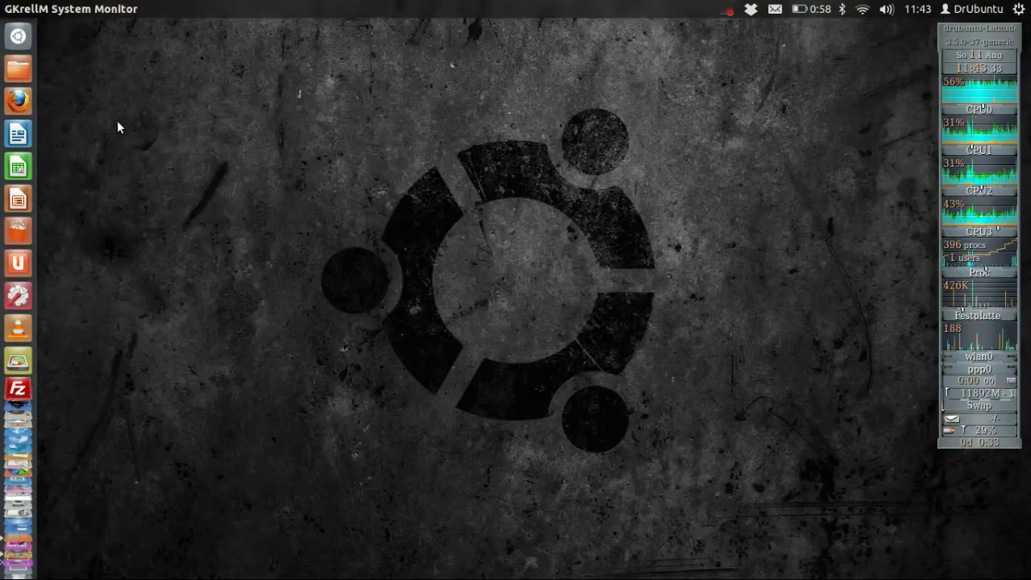
pyautogui.moveTo(215, 32); pyautogui.dragTo(383, 100)
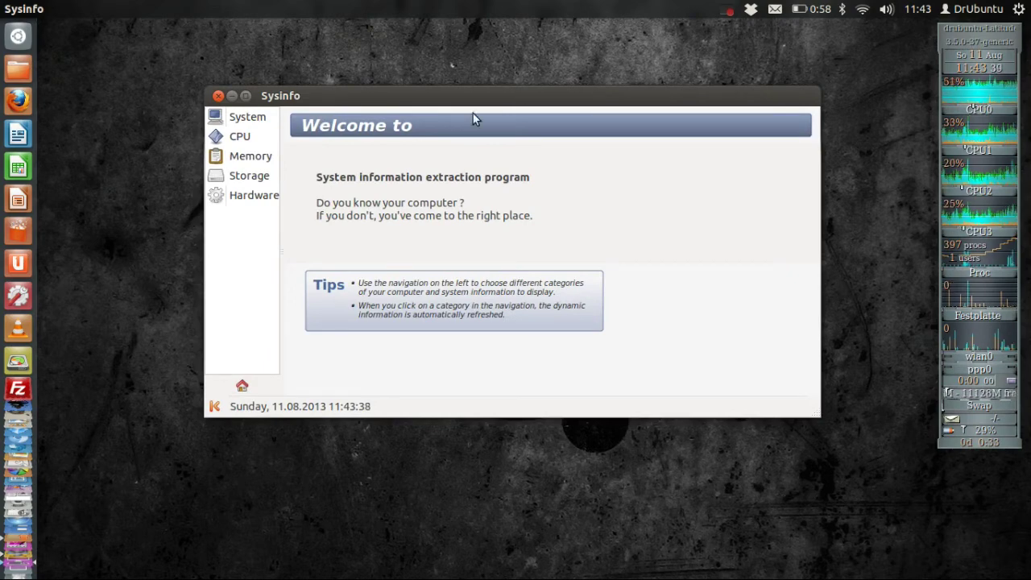
# Step: Examine the general system information and the CPU information in Sysinfo, each with its additional details expanded
pyautogui.click(232, 120)
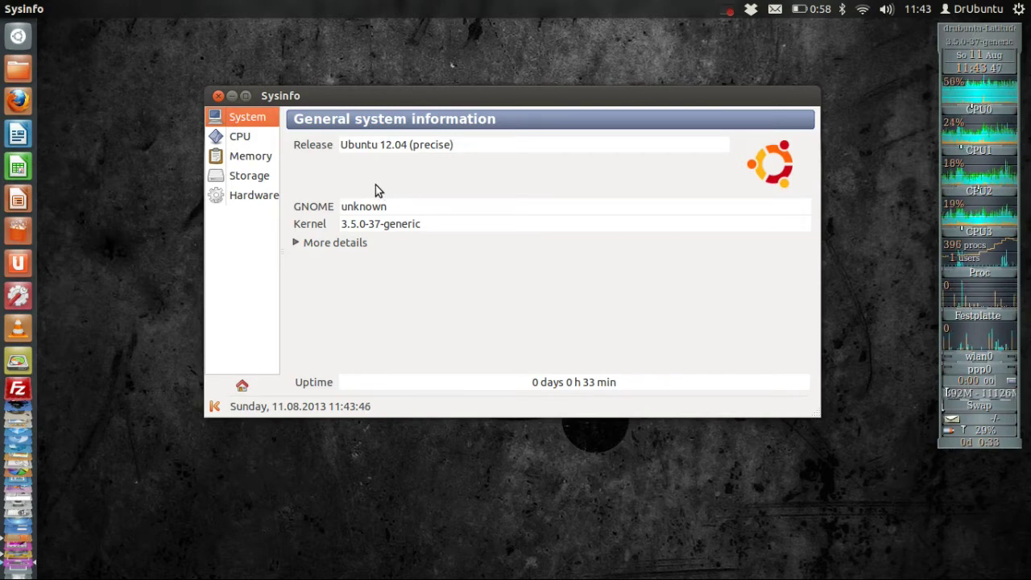
pyautogui.click(295, 243)
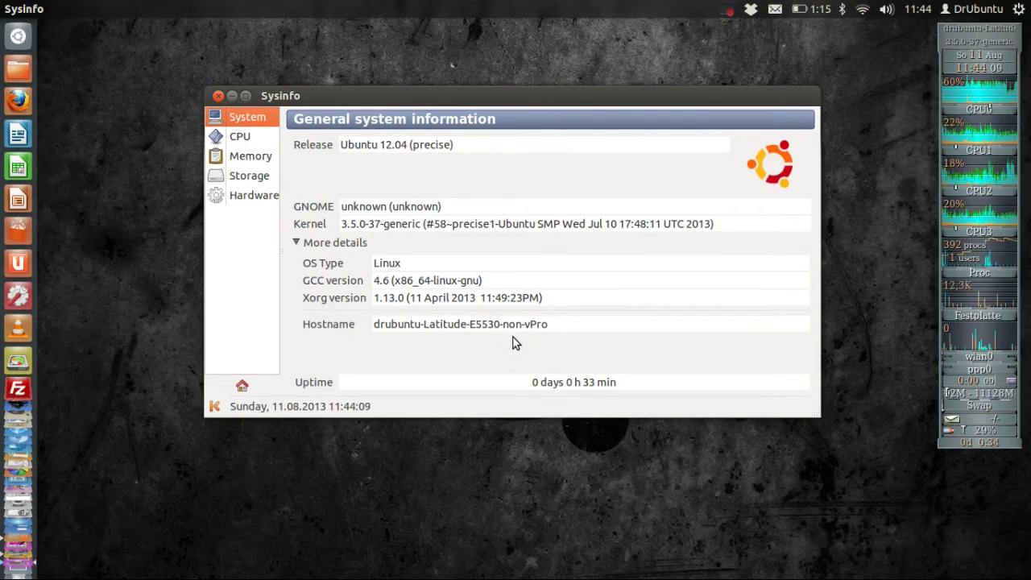
pyautogui.click(238, 139)
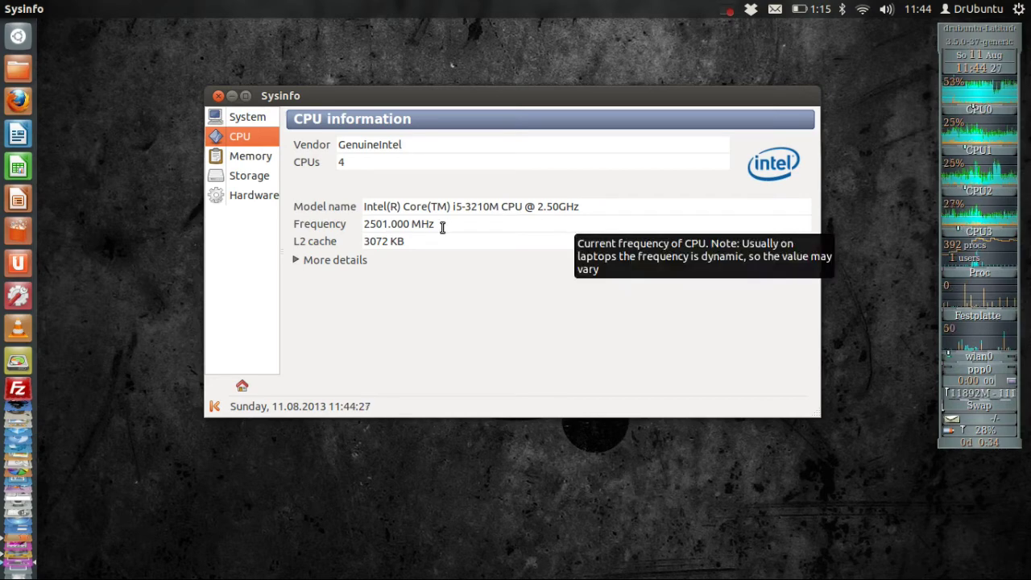
pyautogui.click(295, 260)
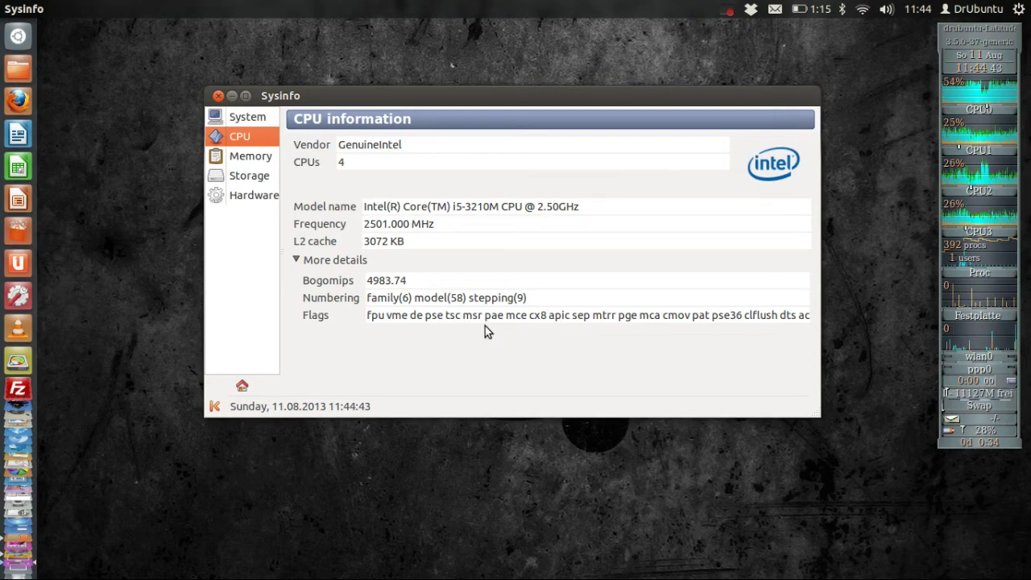
# Step: Examine the memory information with its additional details, and the storage information with both SCSI devices, scsi0 and scsi1, expanded
pyautogui.click(256, 158)
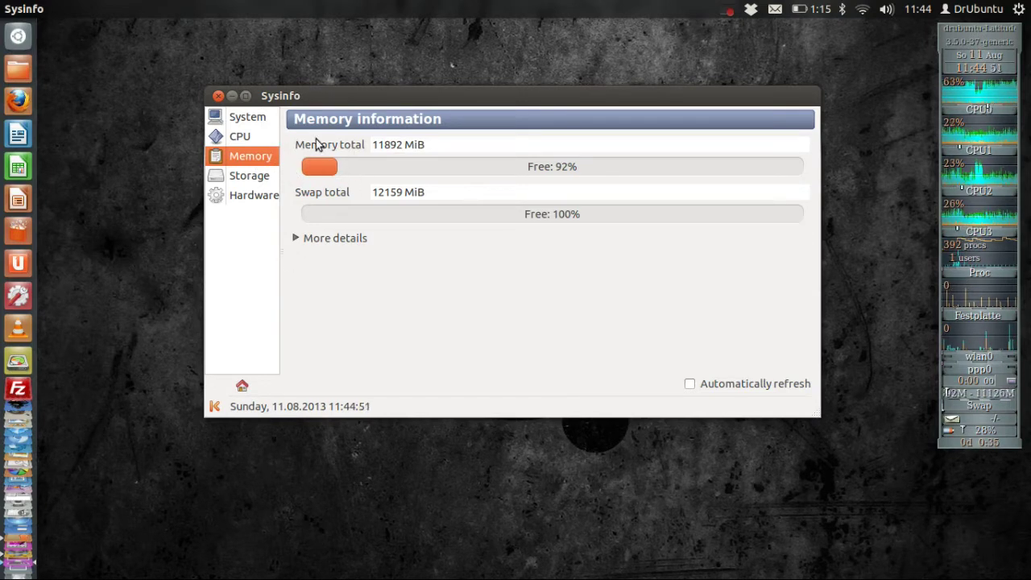
pyautogui.click(294, 239)
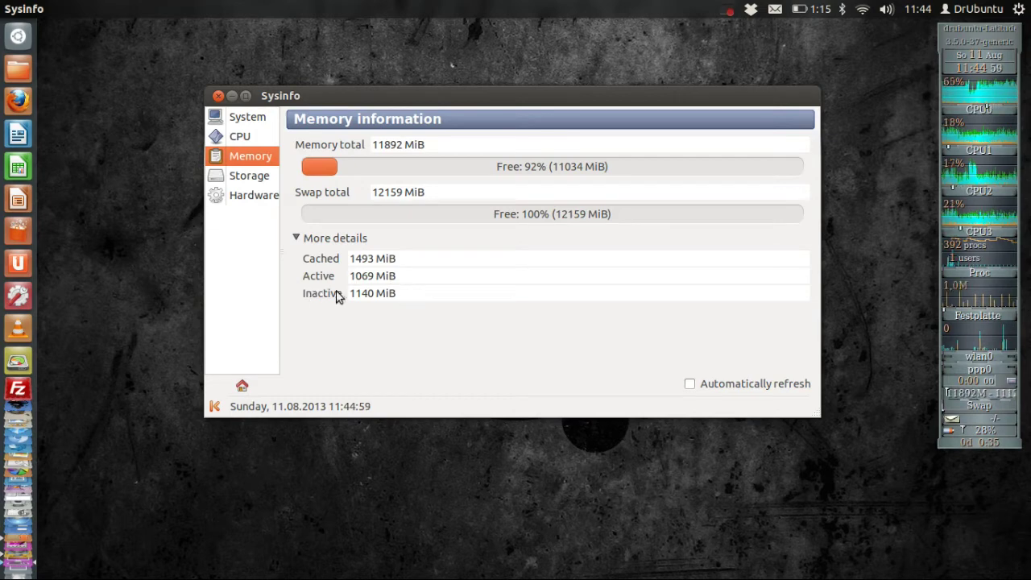
pyautogui.click(260, 181)
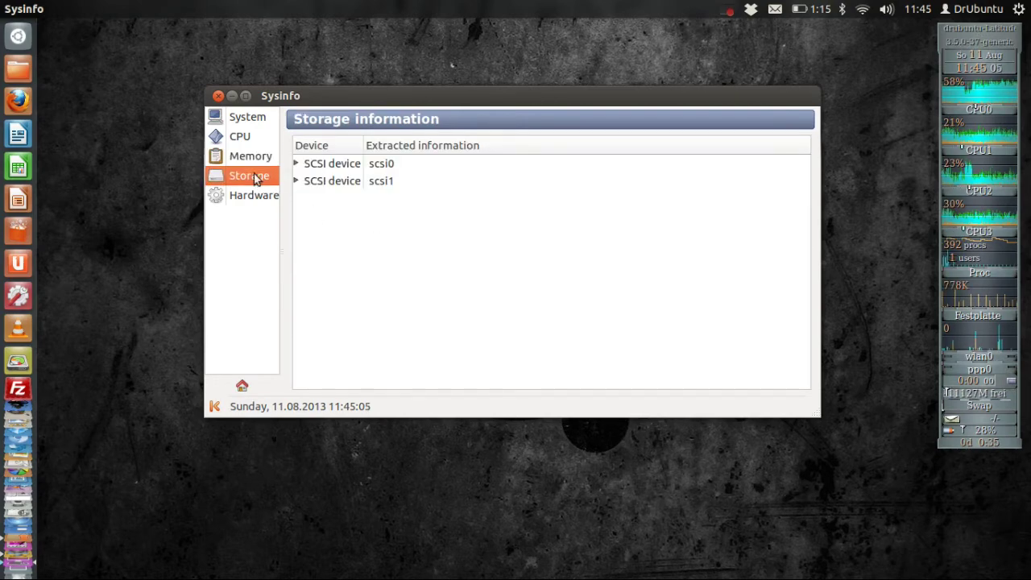
pyautogui.click(296, 164)
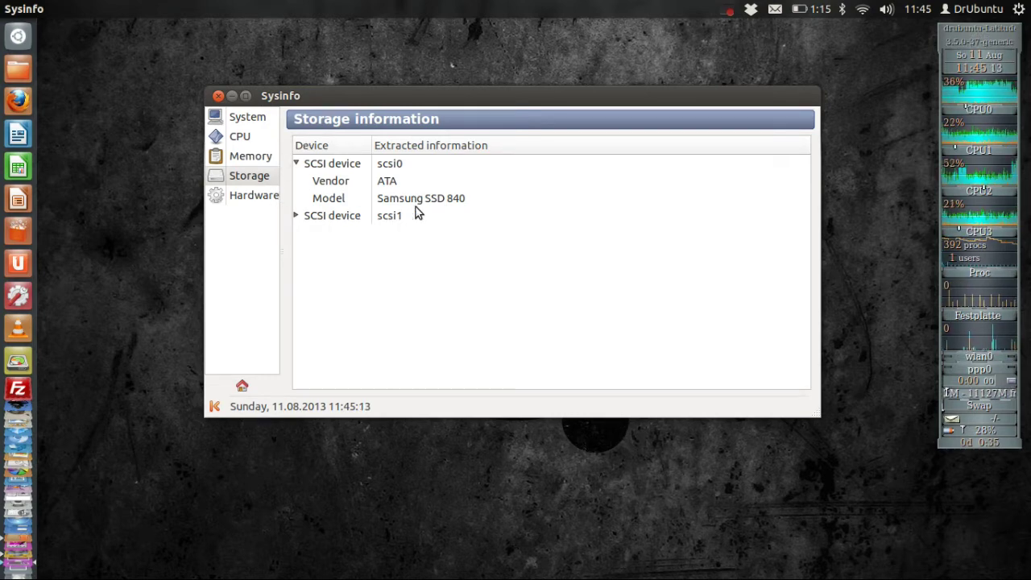
pyautogui.click(295, 218)
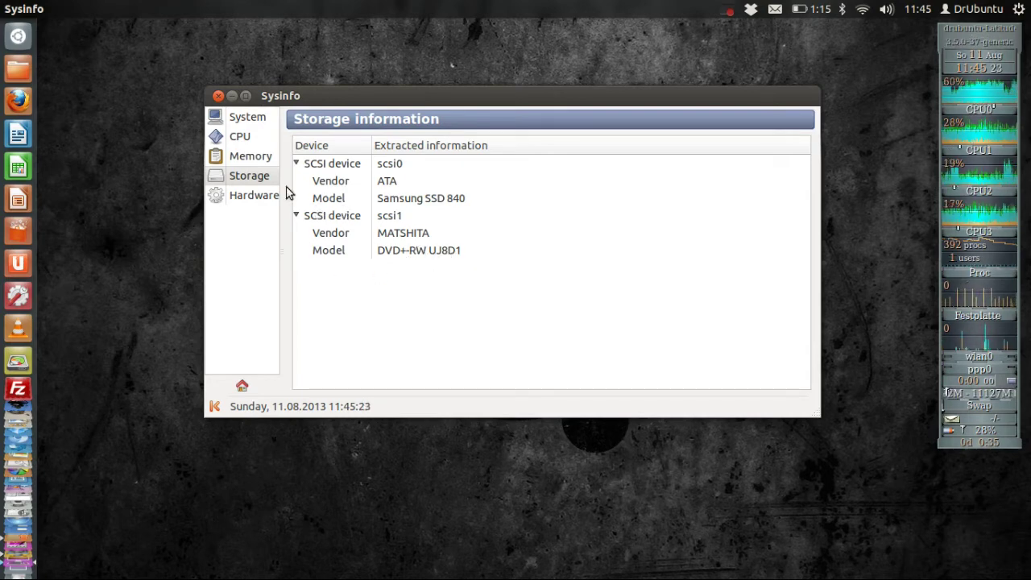
# Step: Examine the motherboard's hardware information with the host bridge, PCI bridges and ISA bridge entries expanded
pyautogui.click(247, 198)
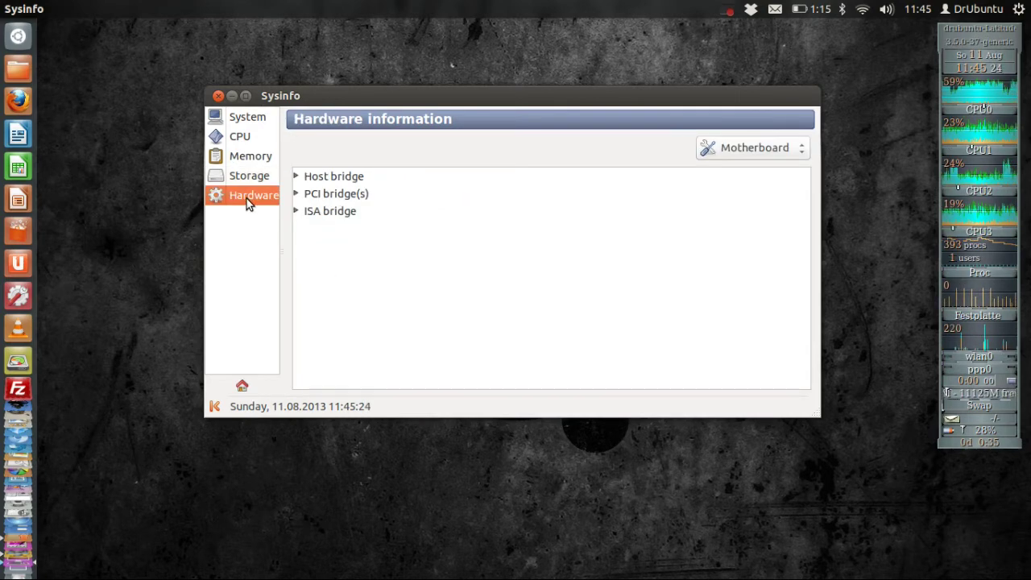
pyautogui.click(296, 177)
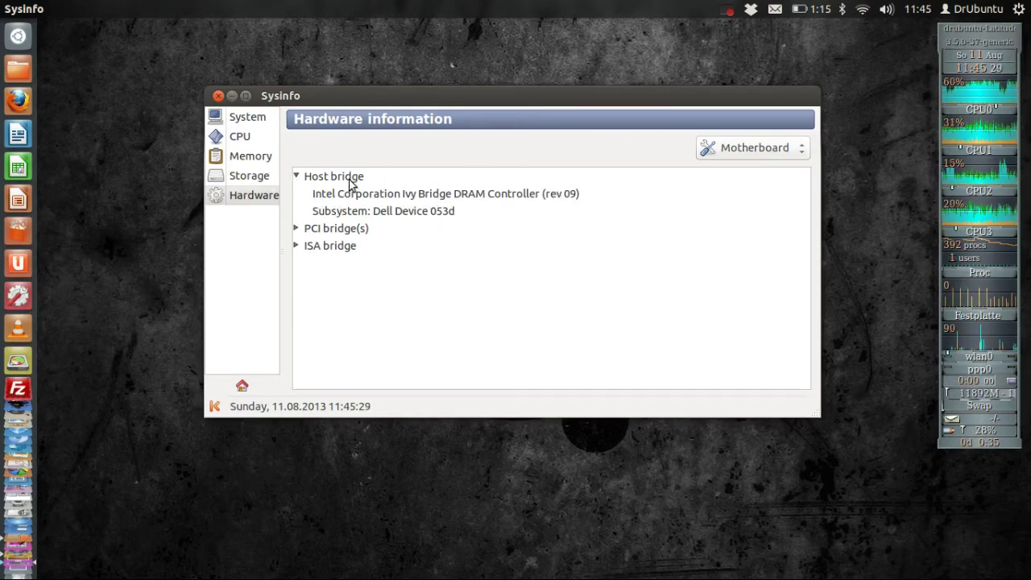
pyautogui.click(296, 229)
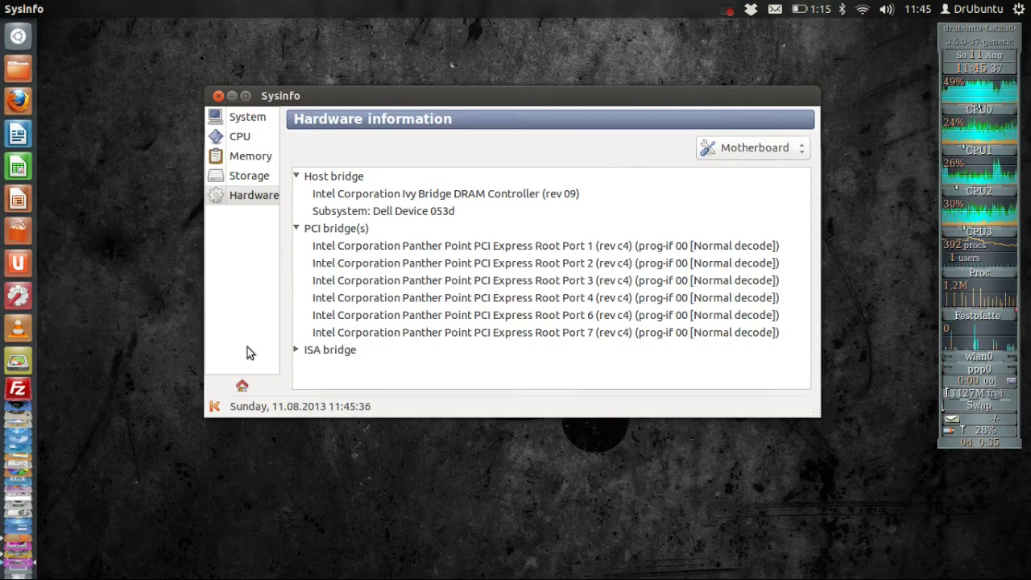
pyautogui.click(296, 351)
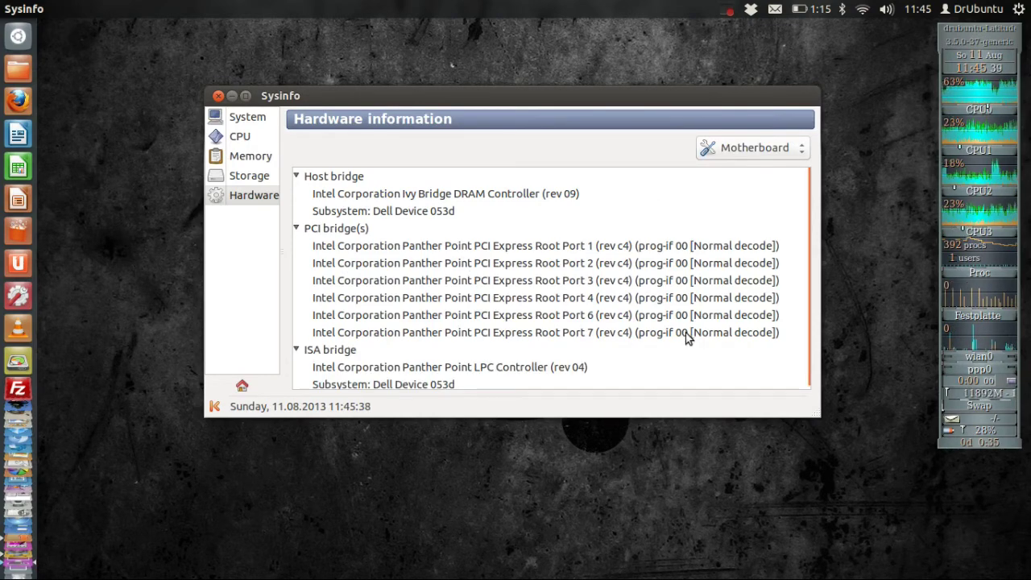
# Step: Examine the hardware information for the graphic card and the sound card, with the VGA compatible controller and multimedia audio controller entries expanded
pyautogui.click(798, 153)
pyautogui.click(786, 168)
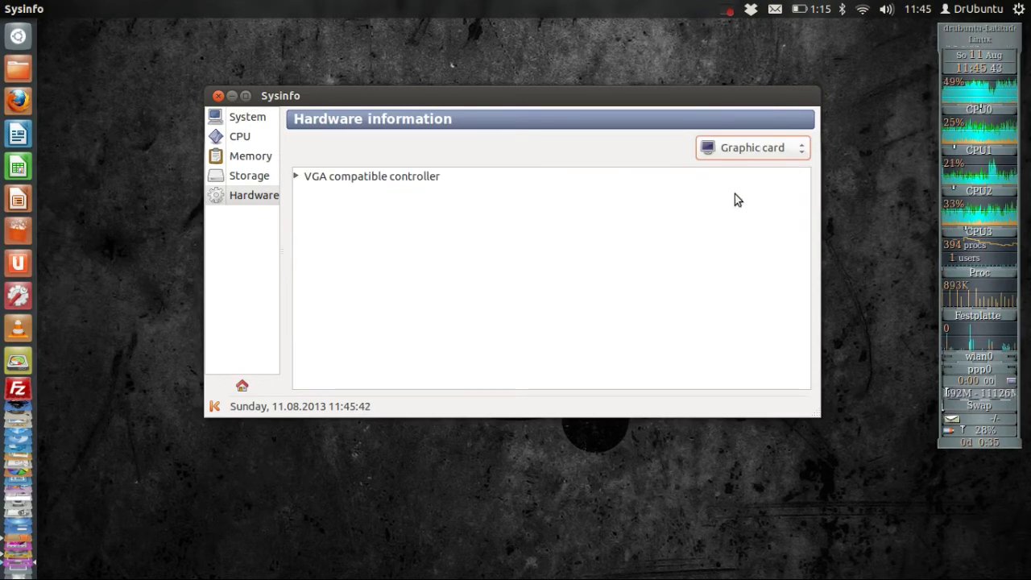
pyautogui.click(295, 177)
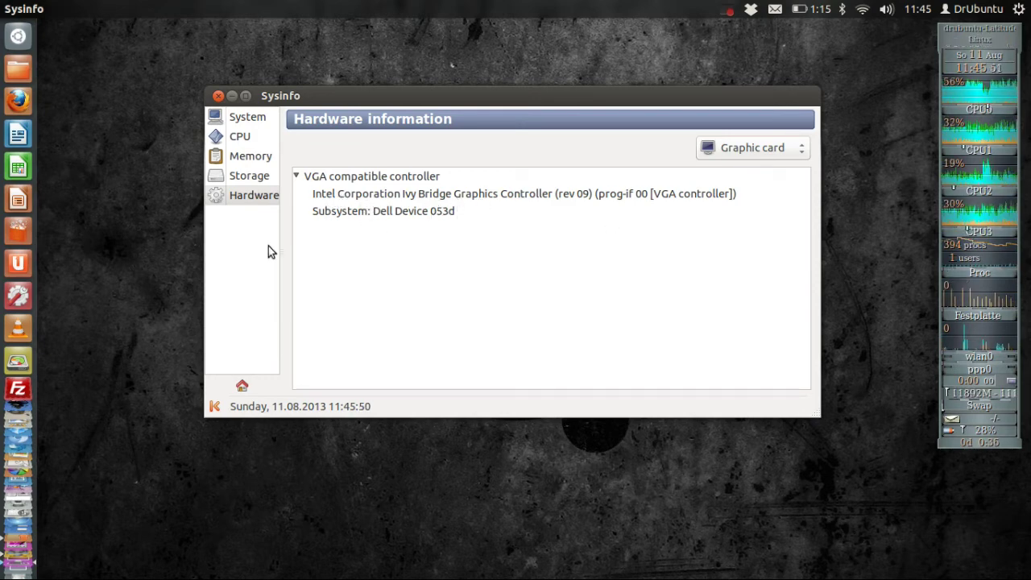
pyautogui.click(238, 202)
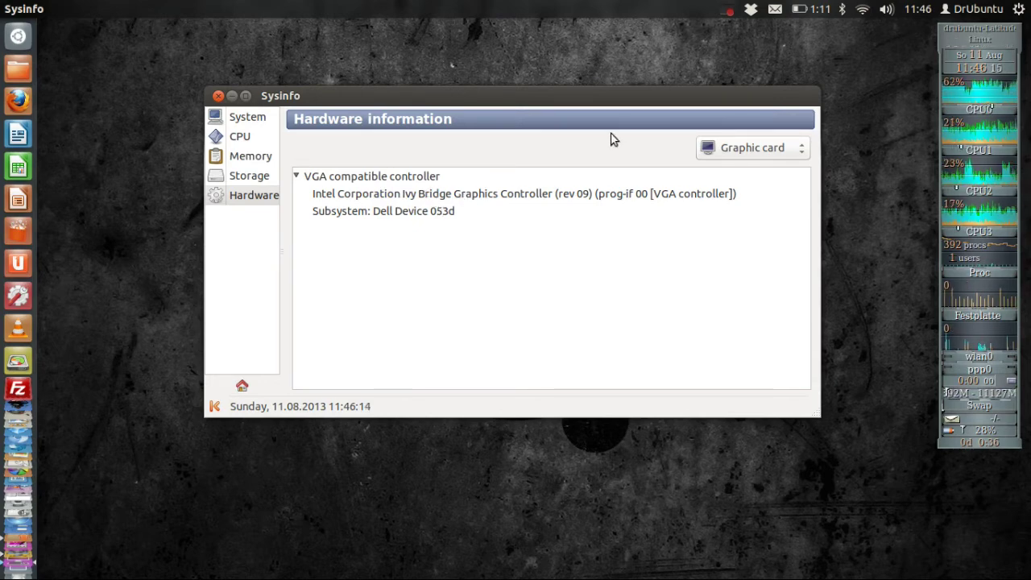
pyautogui.click(797, 151)
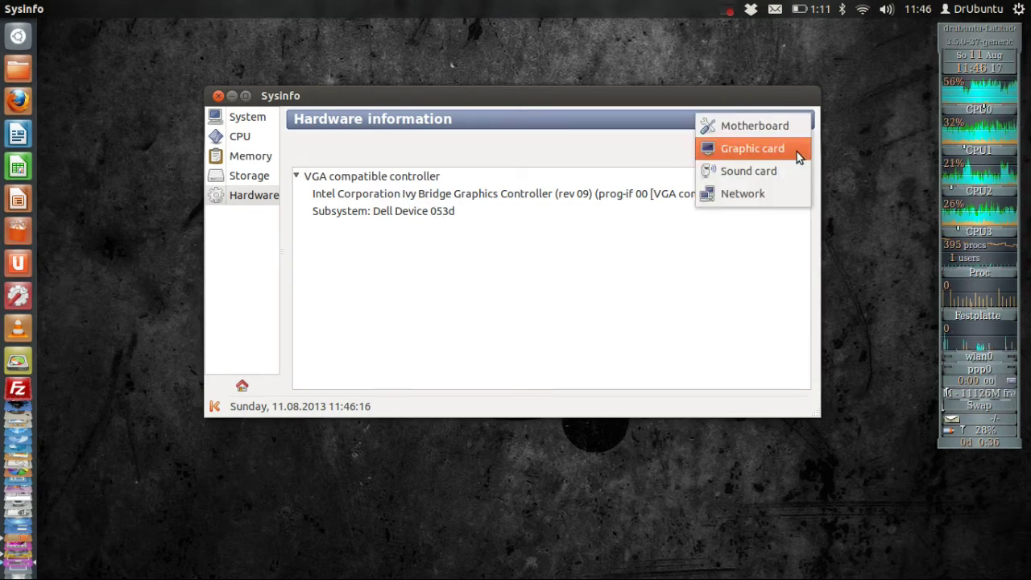
pyautogui.click(771, 172)
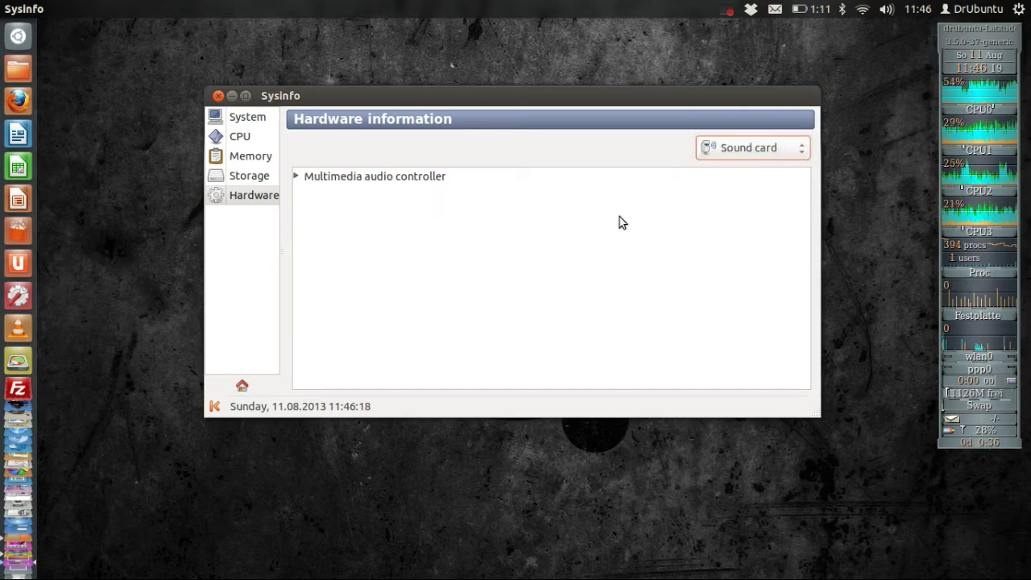
pyautogui.click(294, 177)
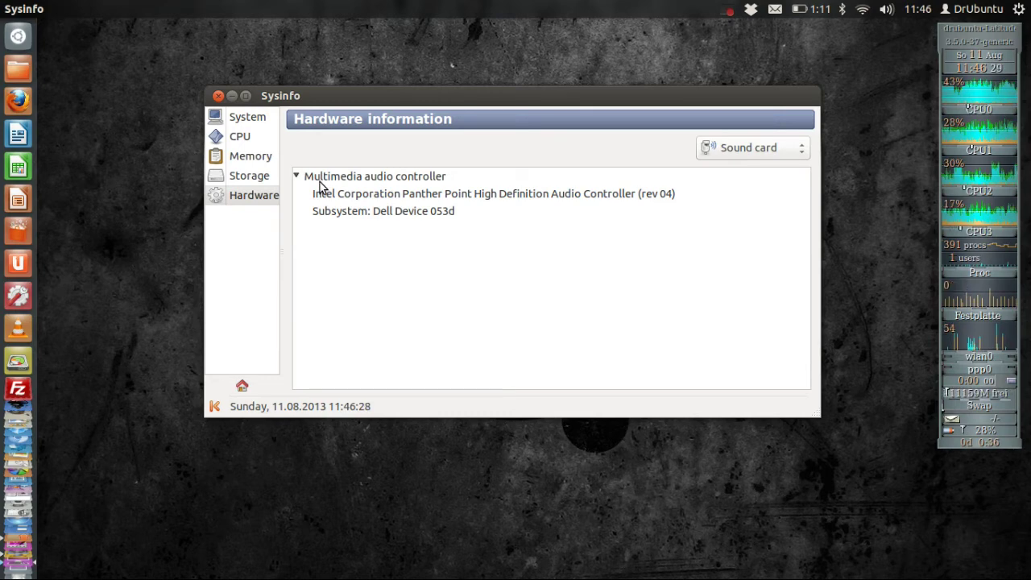
# Step: Examine the network hardware information with the network controller and Ethernet controller entries expanded
pyautogui.click(800, 153)
pyautogui.click(742, 171)
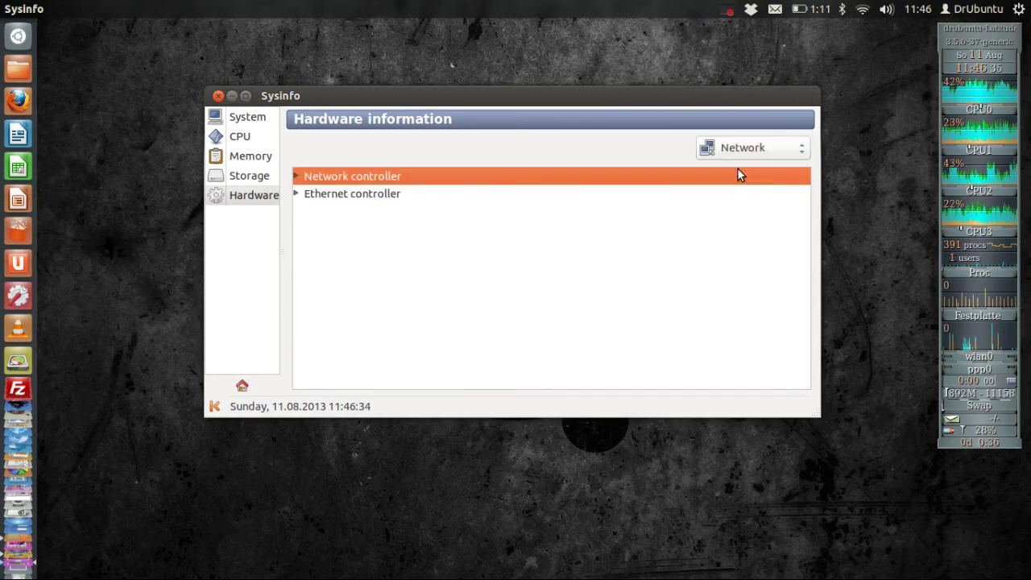
pyautogui.click(296, 176)
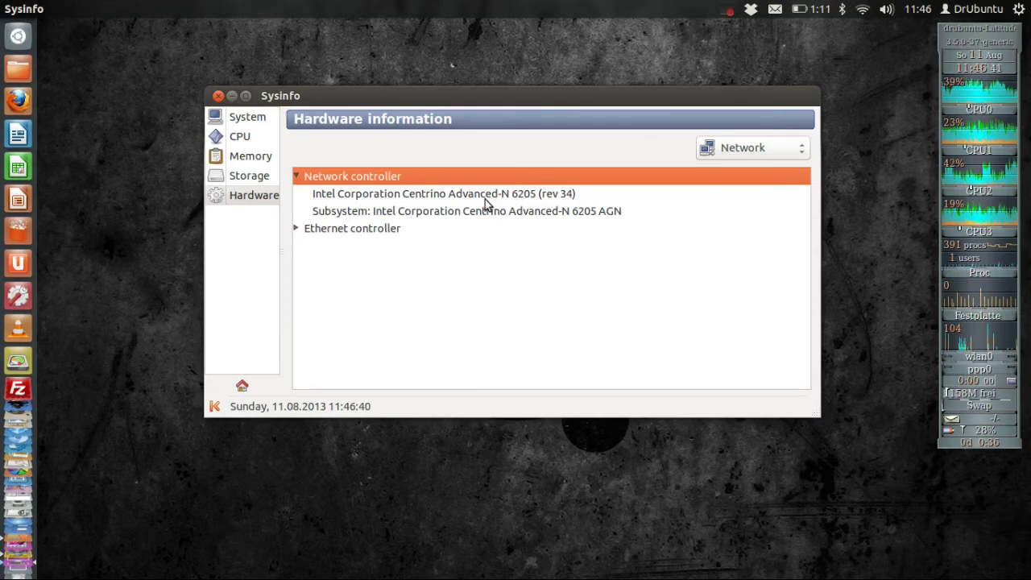
pyautogui.click(296, 229)
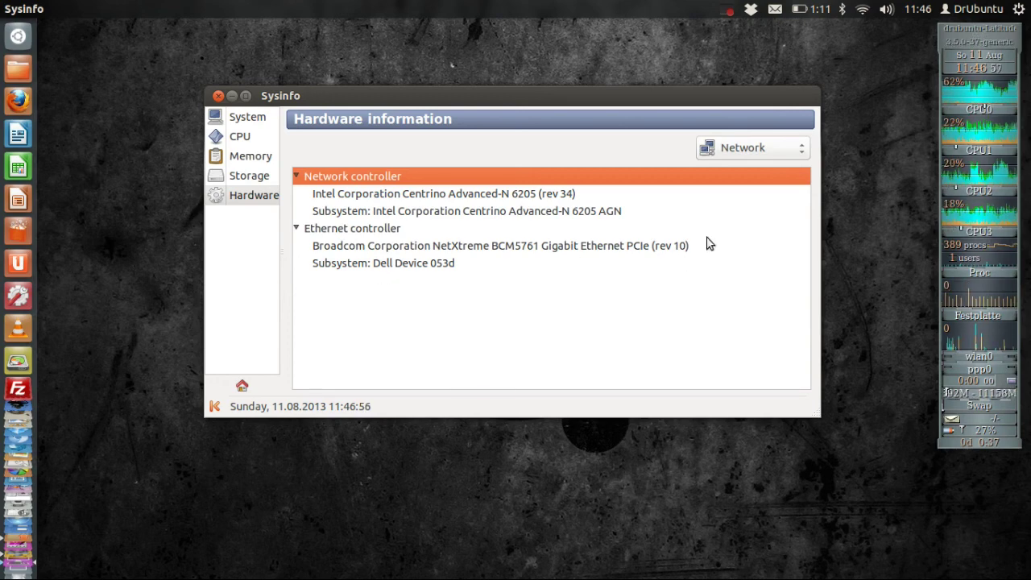
# Step: Review the system, CPU, memory, storage and hardware information once more in that order, and close Sysinfo
pyautogui.click(254, 120)
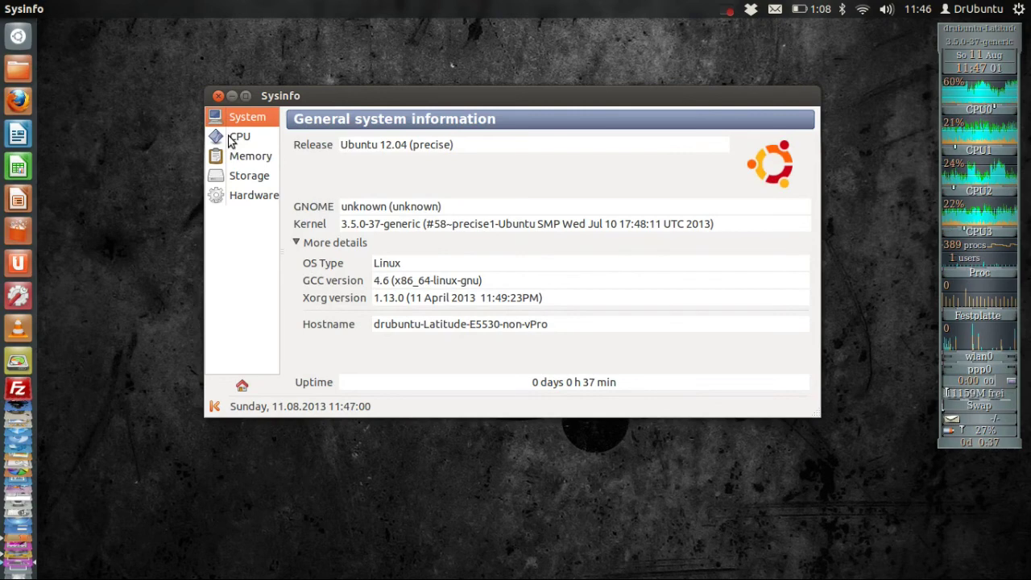
pyautogui.click(233, 138)
pyautogui.click(241, 158)
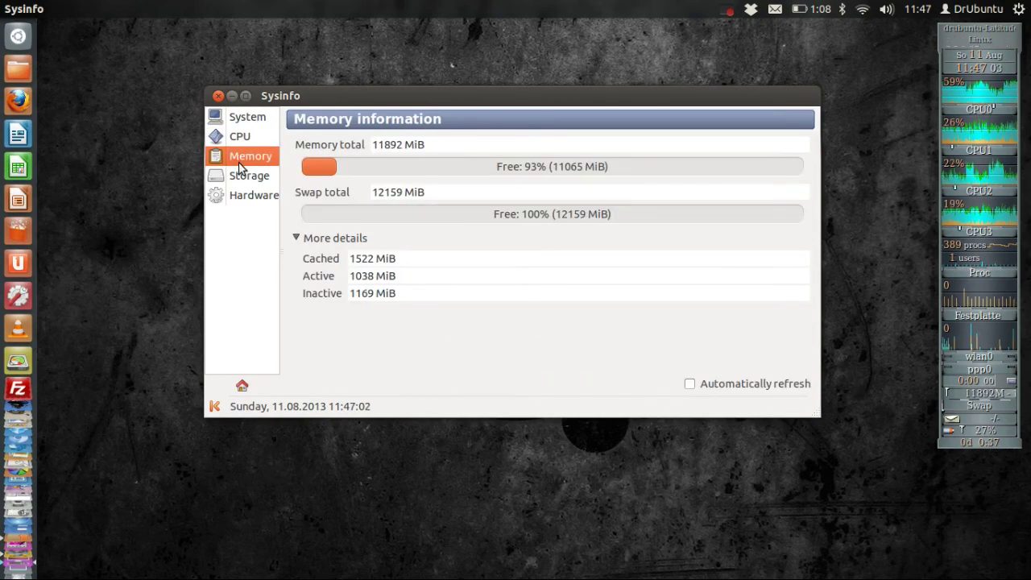
pyautogui.click(239, 180)
pyautogui.click(239, 200)
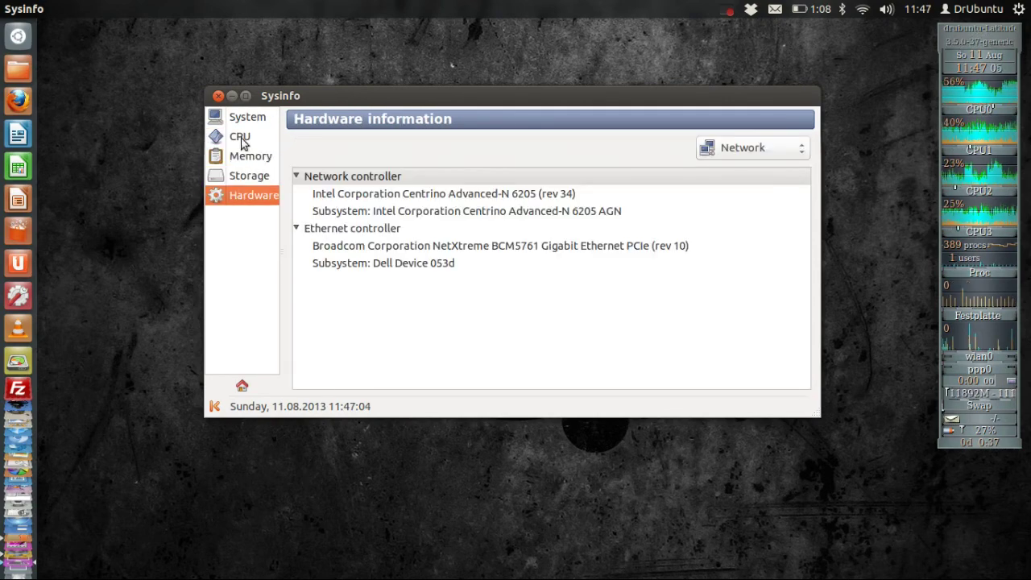
pyautogui.click(219, 97)
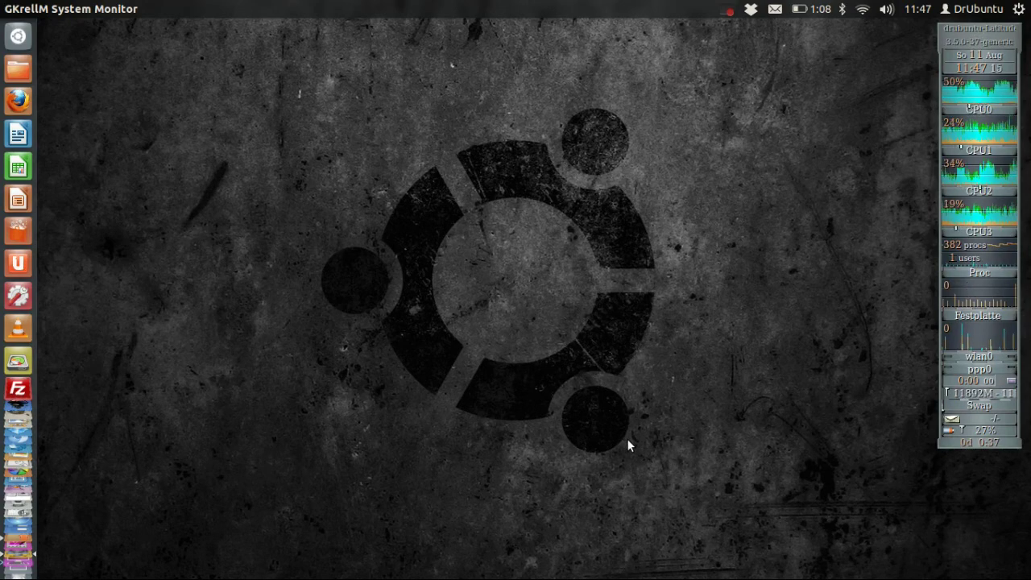
pyautogui.click(728, 12)
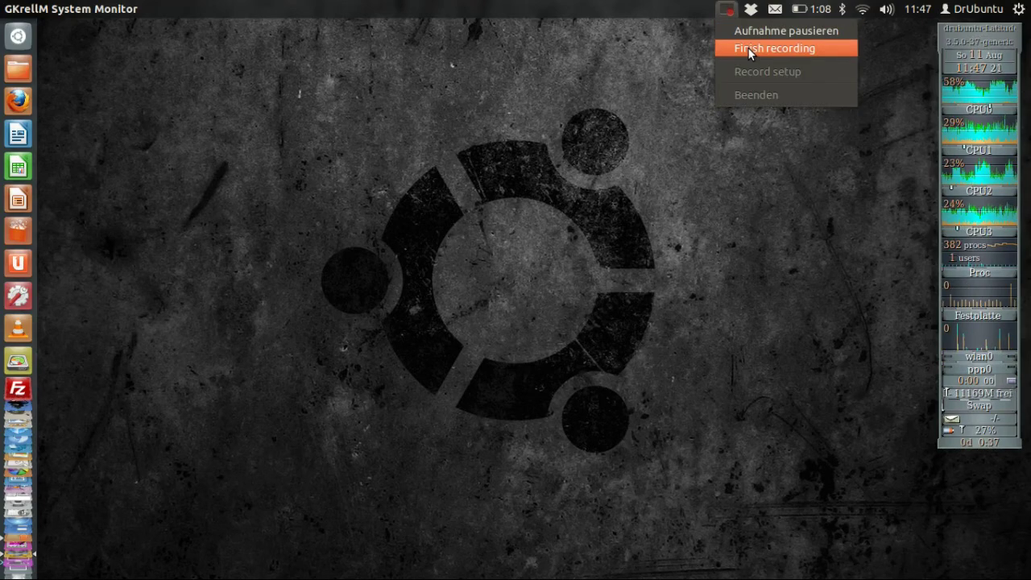